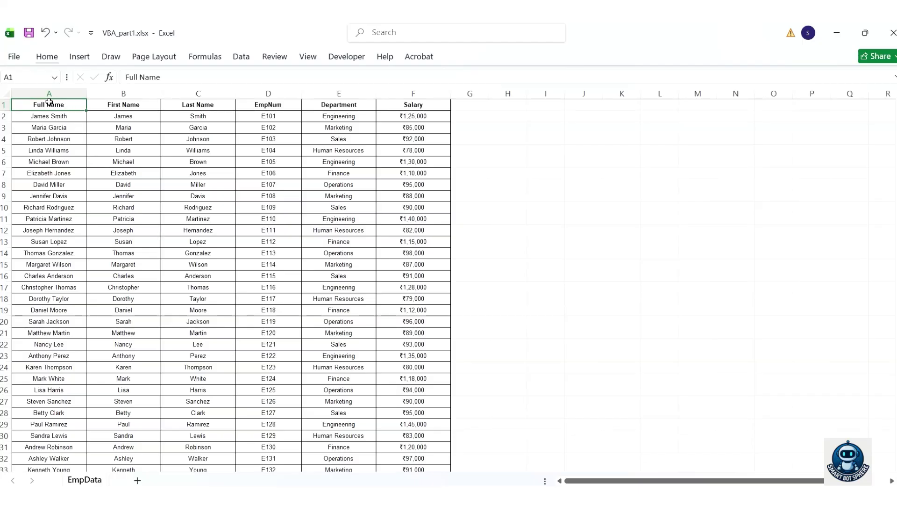
- Copy the Full Name and First Name data in A1:B26 to H1 and widen columns H and I to fit
{"action": "left_click_drag", "start_coordinate": [49, 102], "coordinate": [152, 389]}
{"action": "key", "text": "ctrl+c"}
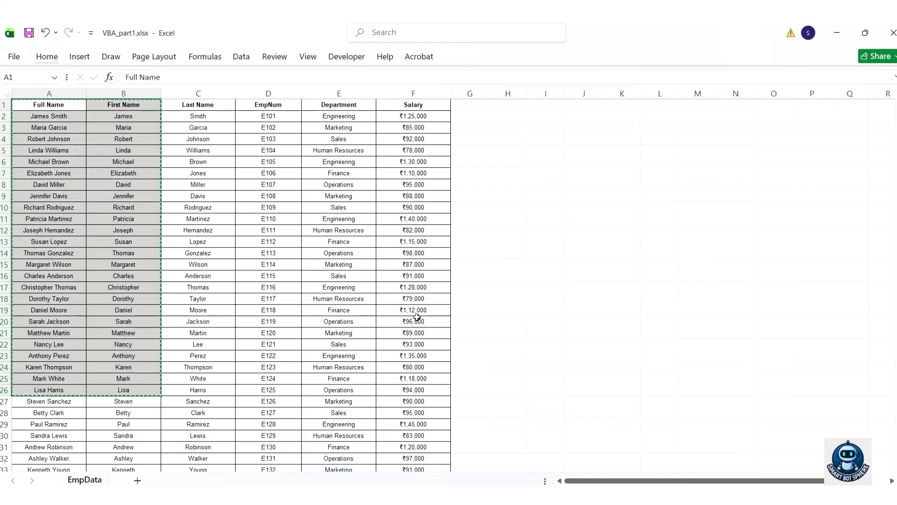
{"action": "left_click", "coordinate": [516, 108]}
{"action": "key", "text": "ctrl+v"}
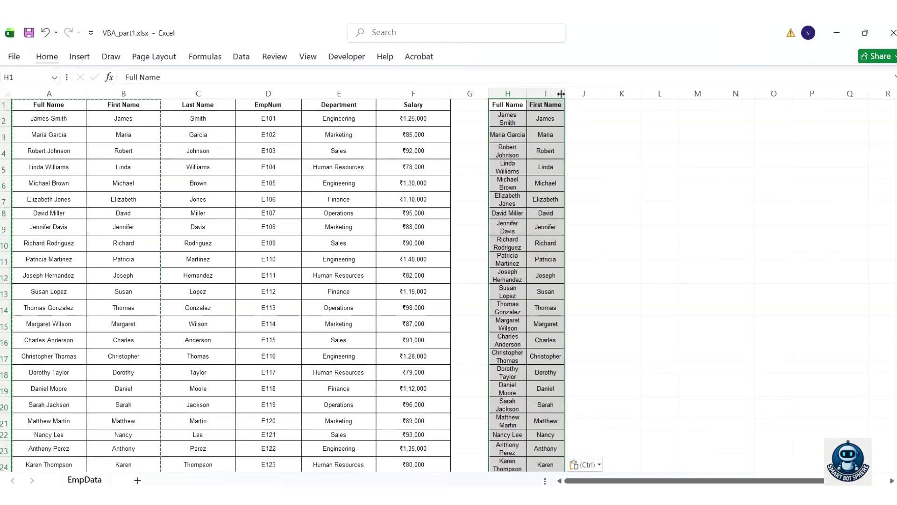
{"action": "left_click_drag", "start_coordinate": [526, 92], "coordinate": [691, 93]}
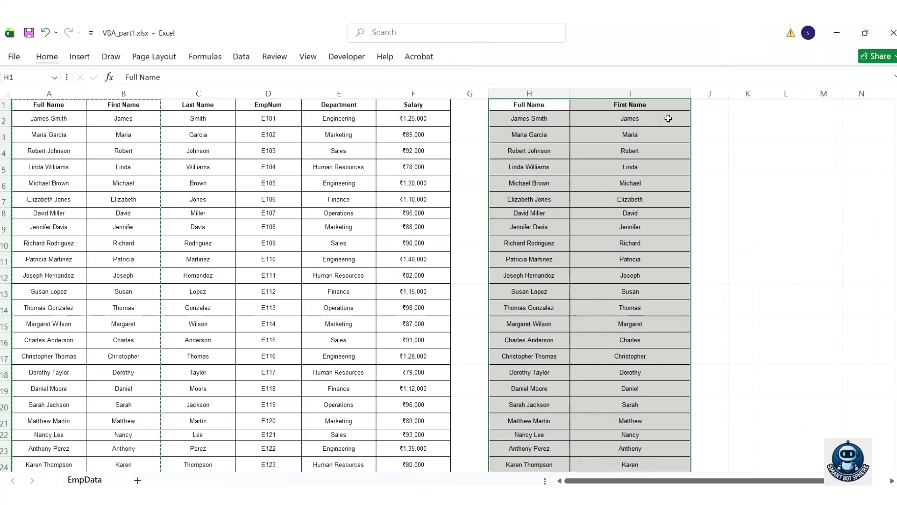
- Clear the copied first names from I3:I26, keeping only the first example in I2, and return to the sheet's start
{"action": "left_click", "coordinate": [637, 145]}
{"action": "key", "text": "ctrl+shift+Down"}
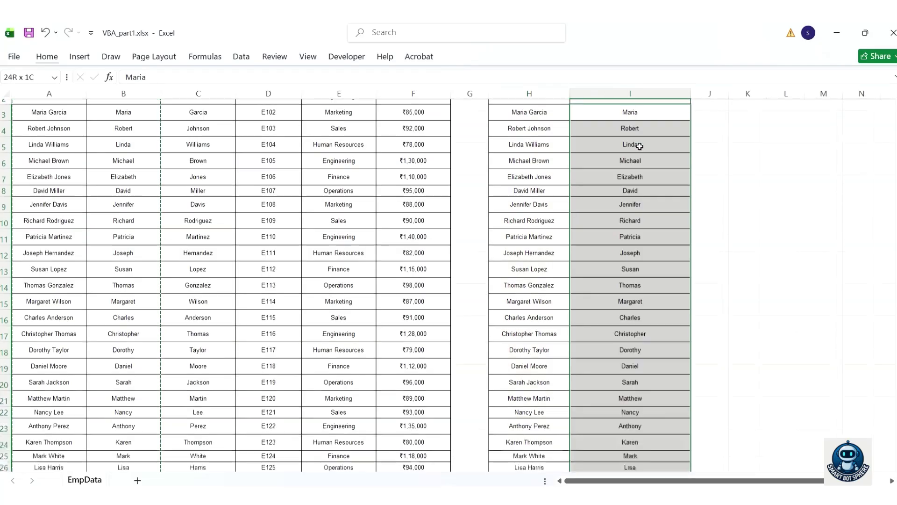
{"action": "key", "text": "Delete"}
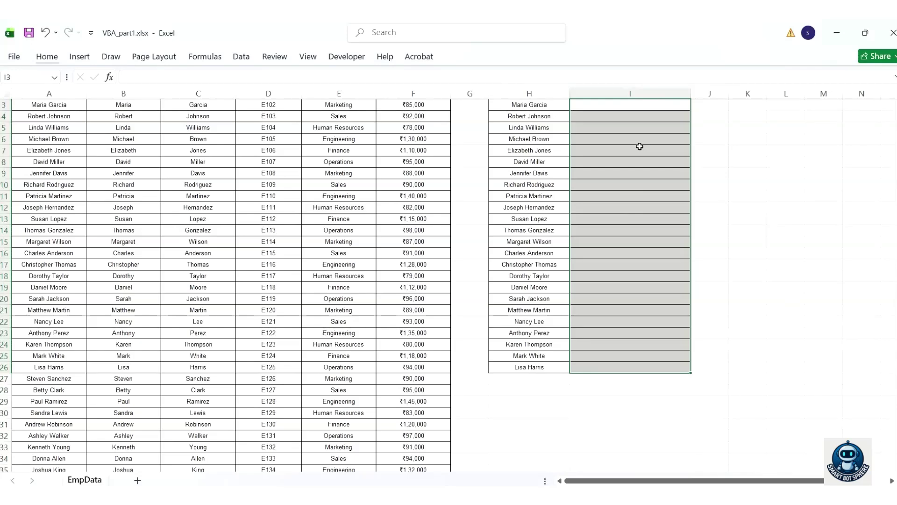
{"action": "key", "text": "ctrl+Right"}
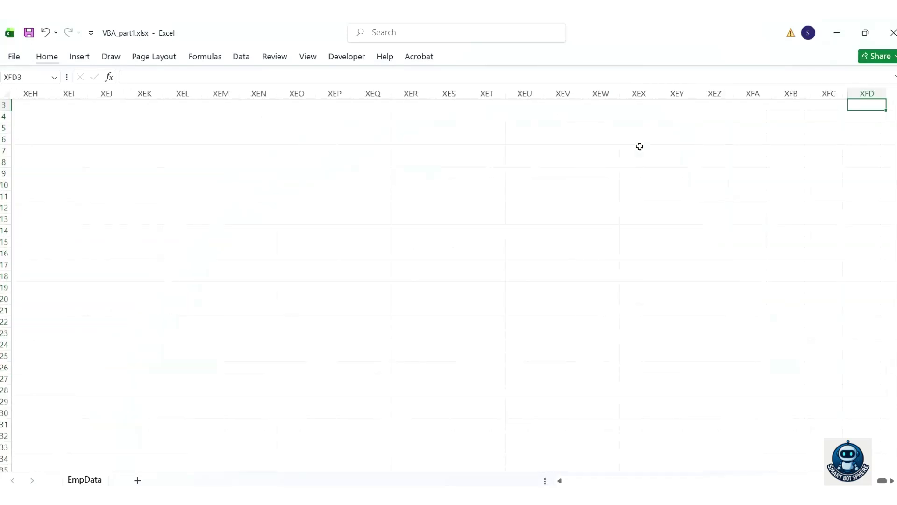
{"action": "key", "text": "Home"}
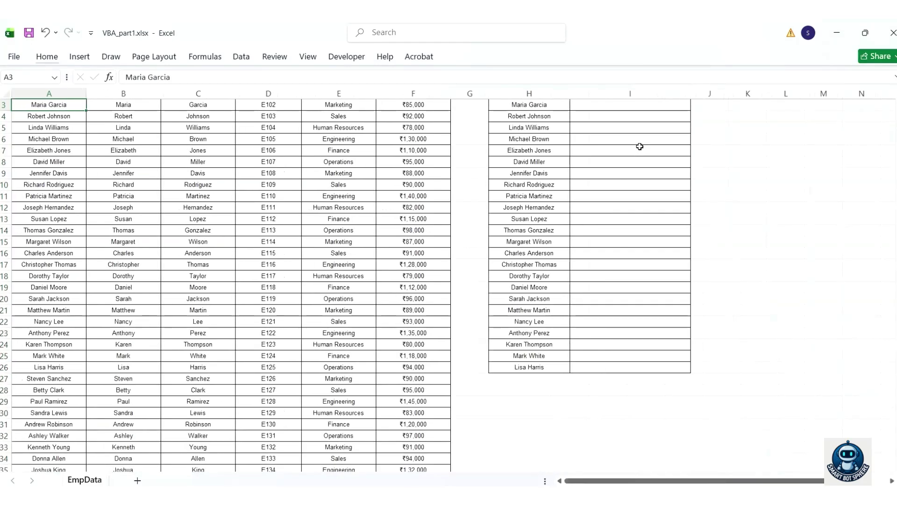
{"action": "key", "text": "ctrl+Home"}
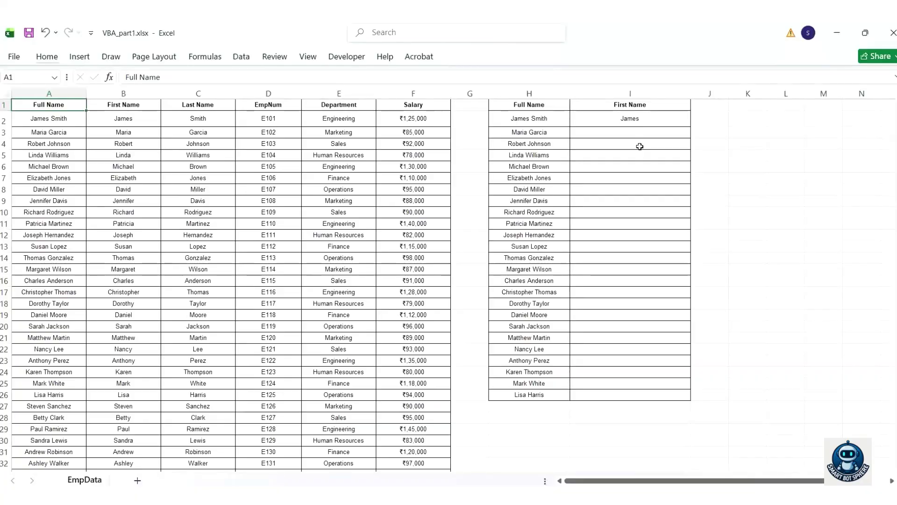
- Flash Fill the First Name column over I2:I26 from the example in I2
{"action": "left_click", "coordinate": [619, 122]}
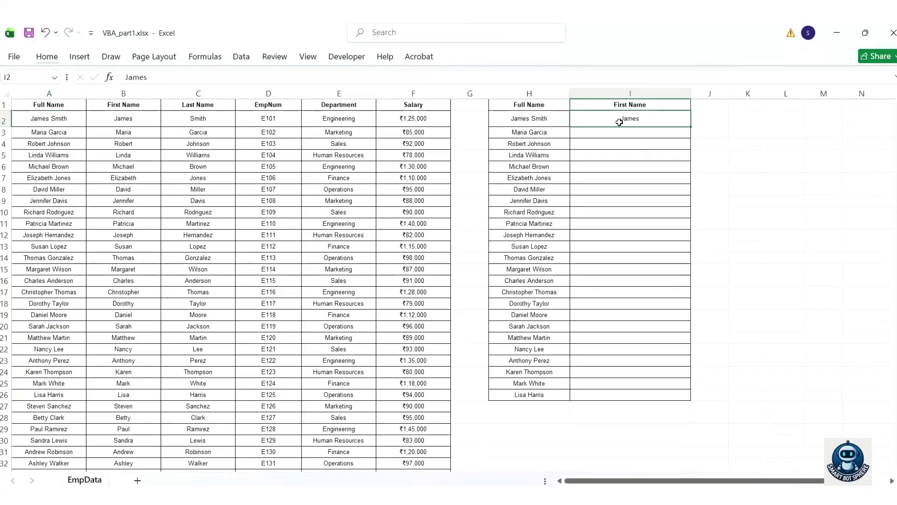
{"action": "key", "text": "shift+Down"}
{"action": "key", "text": "shift+Down"}
{"action": "key", "text": "shift+Down"}
{"action": "key", "text": "shift+Down"}
{"action": "key", "text": "shift+Down"}
{"action": "key", "text": "shift+Down"}
{"action": "key", "text": "shift+Down"}
{"action": "key", "text": "shift+Down"}
{"action": "key", "text": "shift+Down"}
{"action": "key", "text": "shift+Down"}
{"action": "key", "text": "shift+Down"}
{"action": "key", "text": "shift+Down"}
{"action": "key", "text": "shift+Down"}
{"action": "key", "text": "shift+Down"}
{"action": "key", "text": "shift+Down"}
{"action": "key", "text": "shift+Down"}
{"action": "key", "text": "shift+Down"}
{"action": "key", "text": "shift+Down"}
{"action": "key", "text": "shift+Down"}
{"action": "key", "text": "shift+Down"}
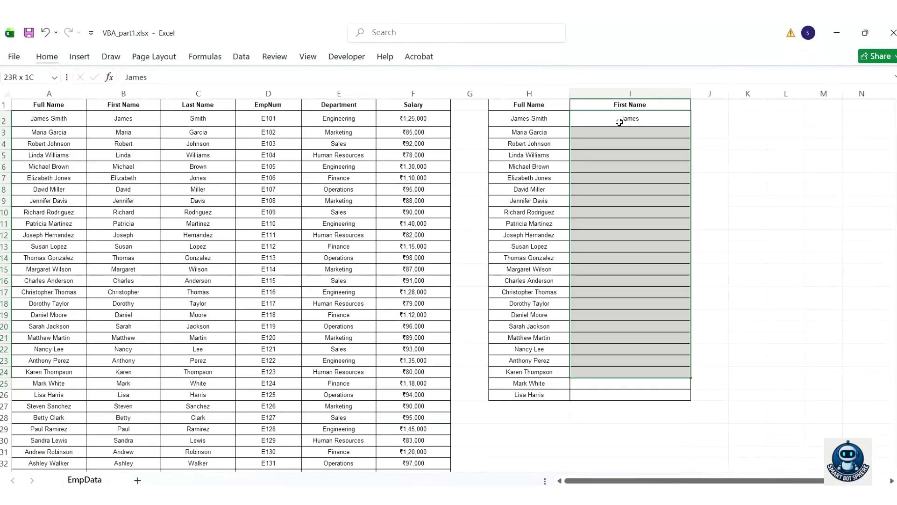
{"action": "key", "text": "shift+Up"}
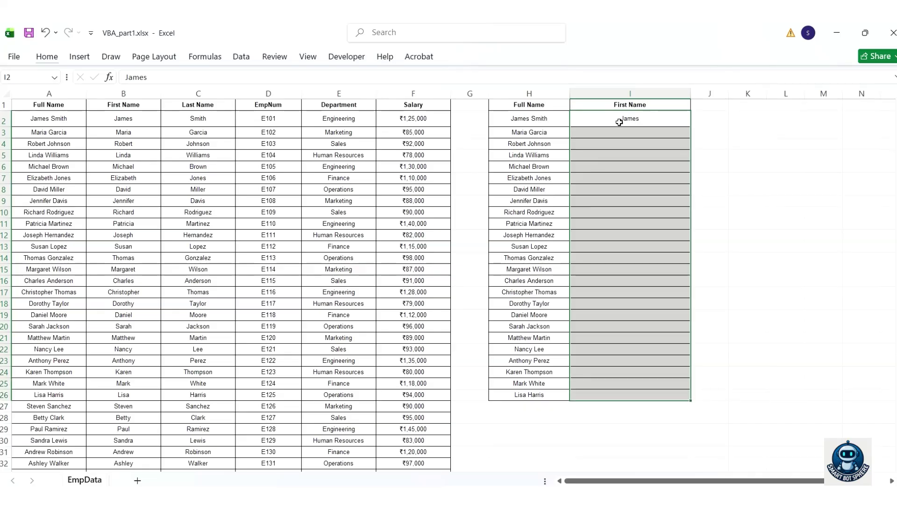
{"action": "key", "text": "ctrl+e"}
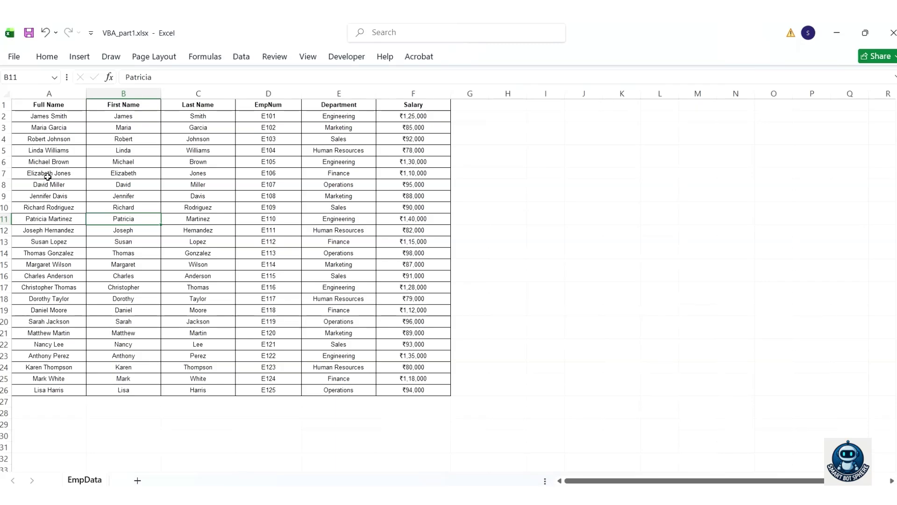
- Insert a blank row at row 7 and fill it down with the employee record from row 6, columns A to F
{"action": "left_click", "coordinate": [5, 173]}
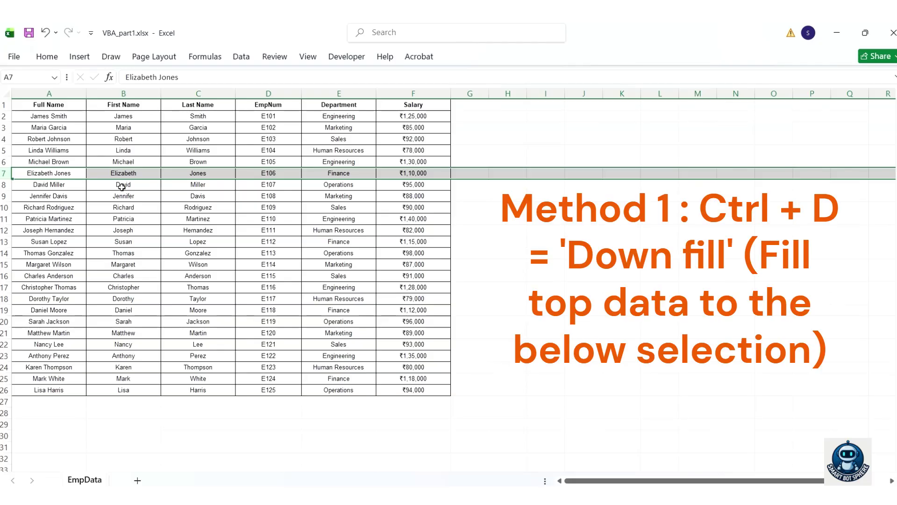
{"action": "key", "text": "ctrl+shift+plus"}
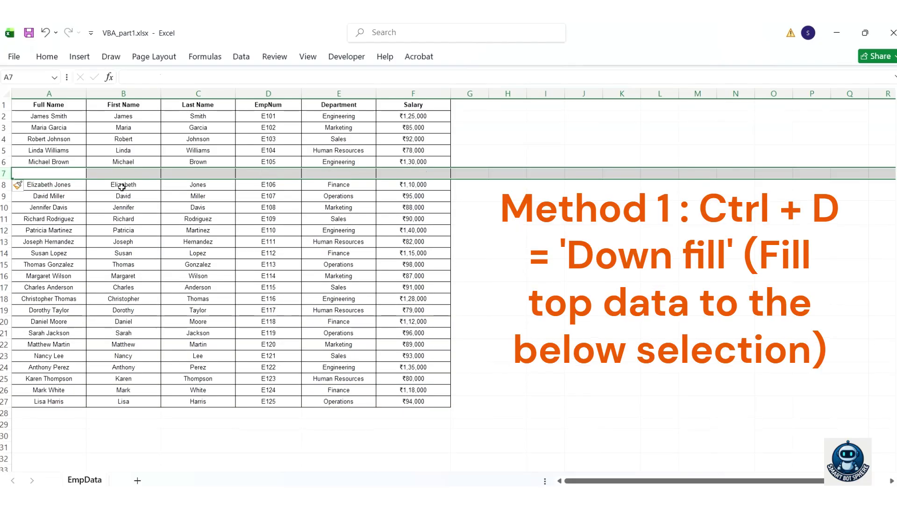
{"action": "left_click_drag", "start_coordinate": [47, 159], "coordinate": [409, 175]}
{"action": "key", "text": "ctrl+d"}
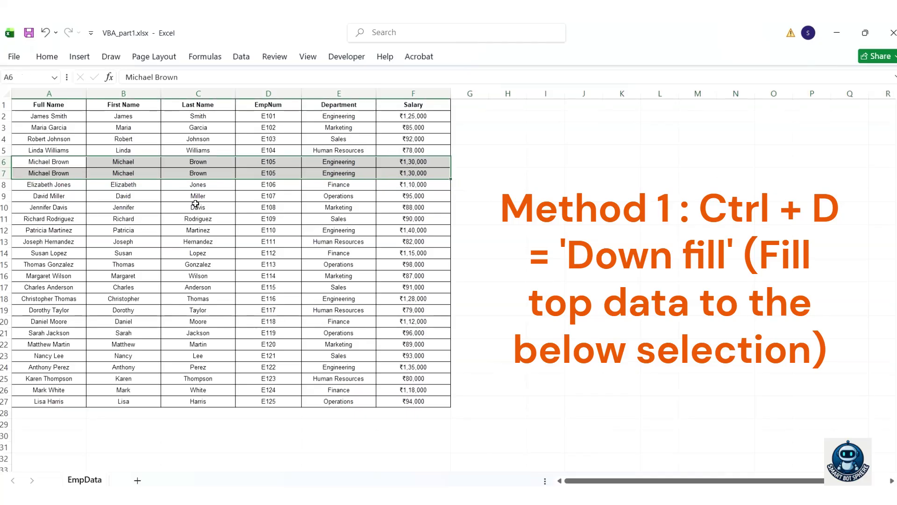
{"action": "left_click", "coordinate": [201, 207]}
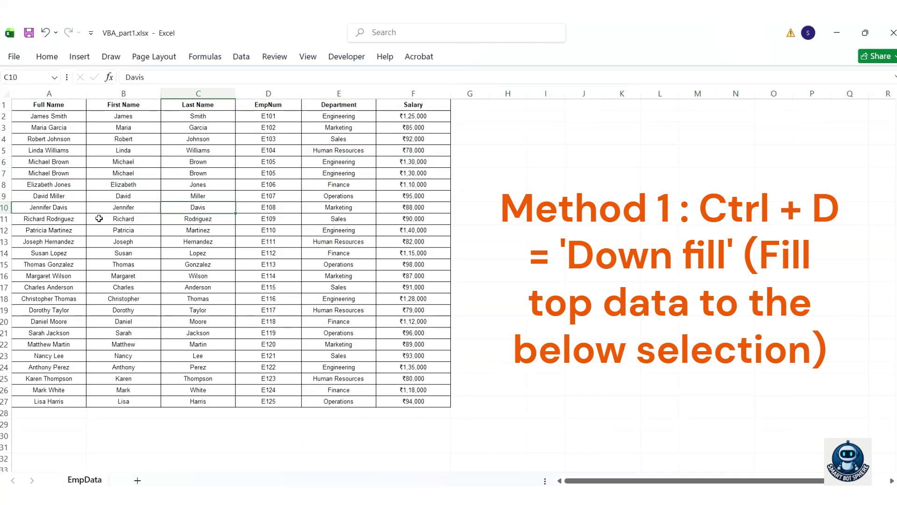
- Duplicate the employee record in row 15 by inserting its copied cells at row 16, and clear the copy selection
{"action": "left_click", "coordinate": [4, 265]}
{"action": "right_click", "coordinate": [22, 261]}
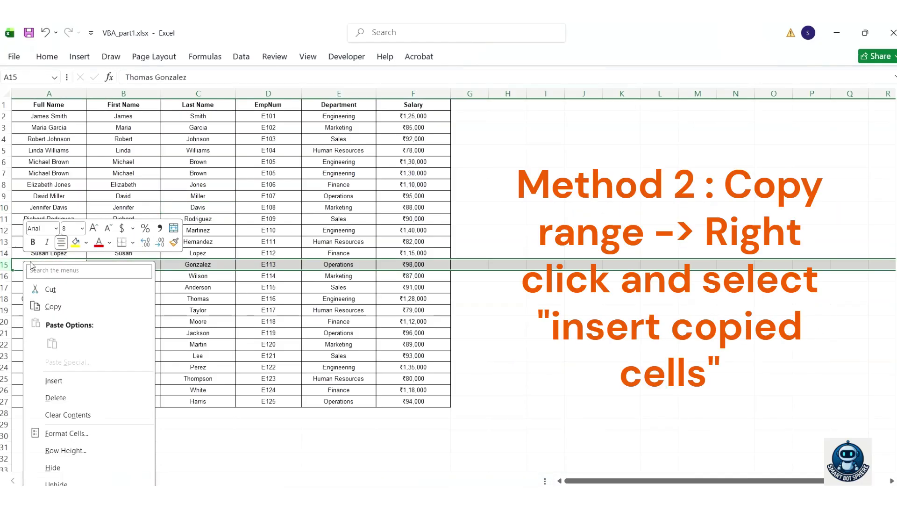
{"action": "left_click", "coordinate": [53, 306]}
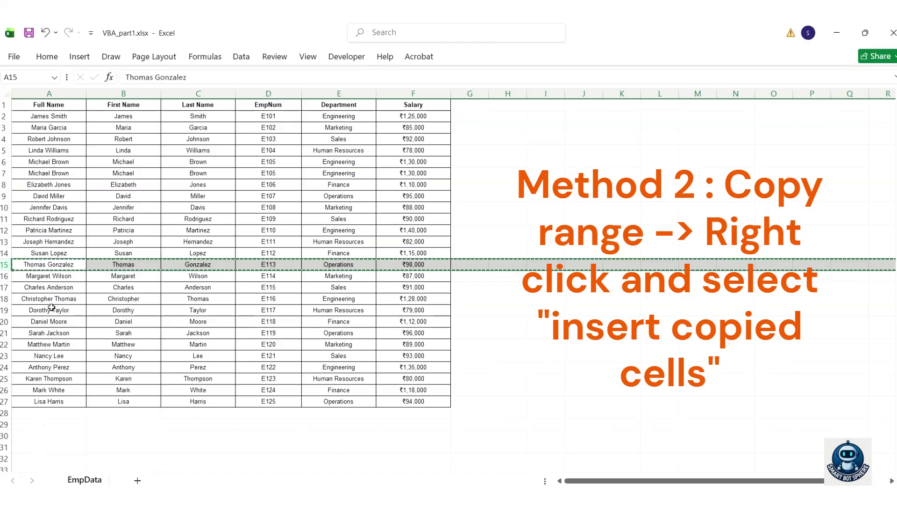
{"action": "left_click", "coordinate": [4, 276]}
{"action": "right_click", "coordinate": [19, 283]}
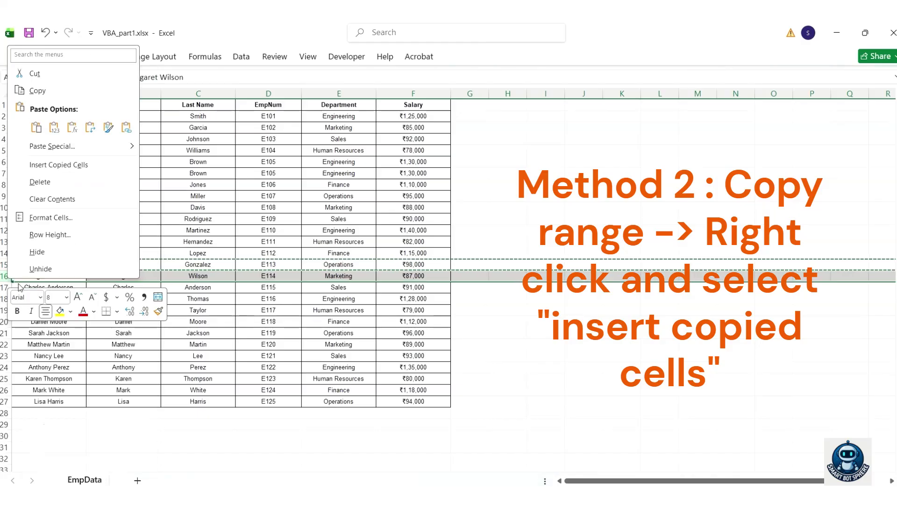
{"action": "left_click", "coordinate": [52, 165]}
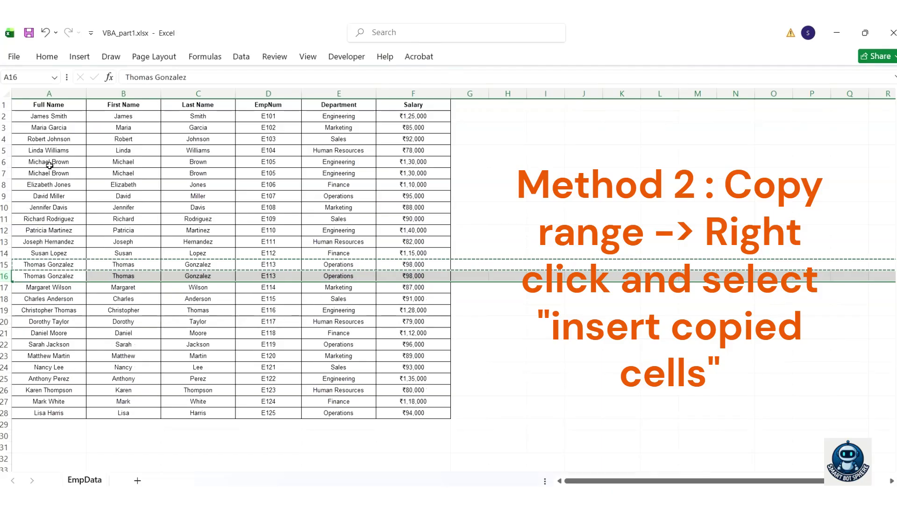
{"action": "left_click", "coordinate": [98, 251]}
{"action": "key", "text": "Escape"}
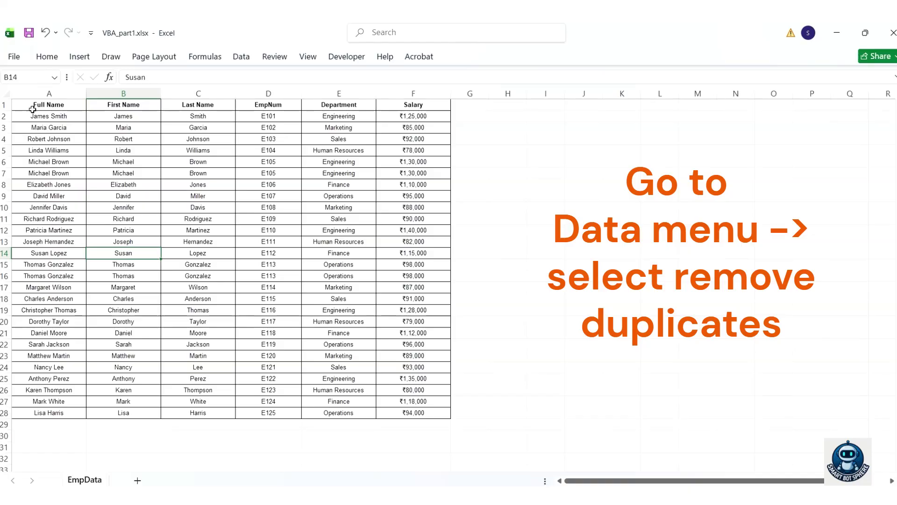
- Remove duplicate rows from A1:F28, comparing all columns and treating the first row as headers
{"action": "left_click_drag", "start_coordinate": [34, 104], "coordinate": [400, 413]}
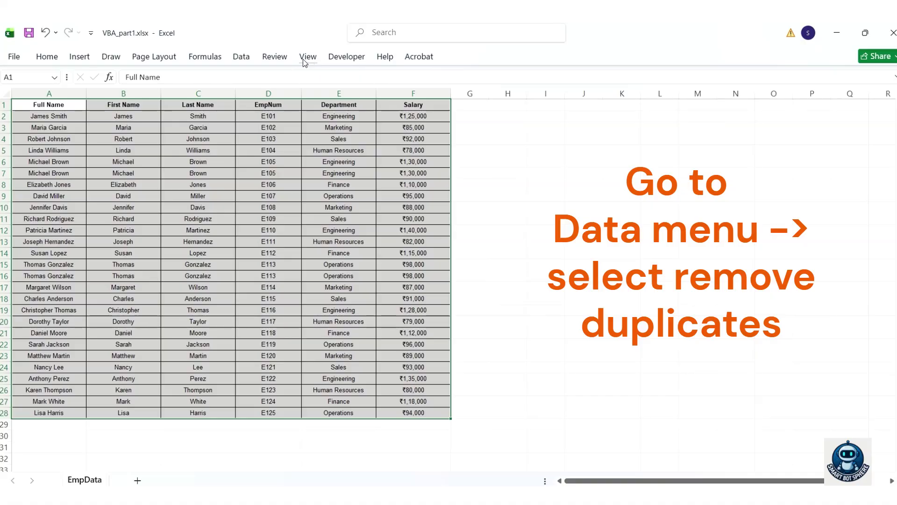
{"action": "left_click", "coordinate": [241, 56]}
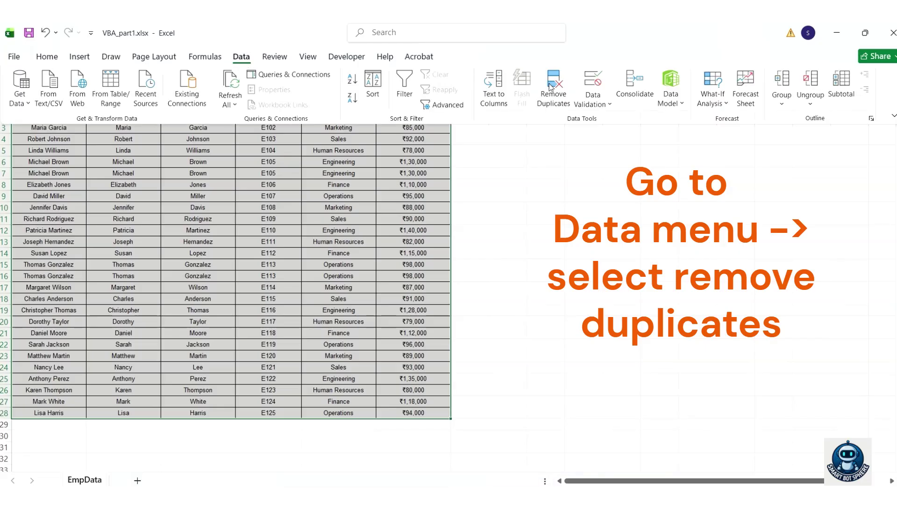
{"action": "left_click", "coordinate": [550, 86]}
{"action": "scroll", "coordinate": [192, 268], "scroll_direction": "down", "scroll_amount": 1}
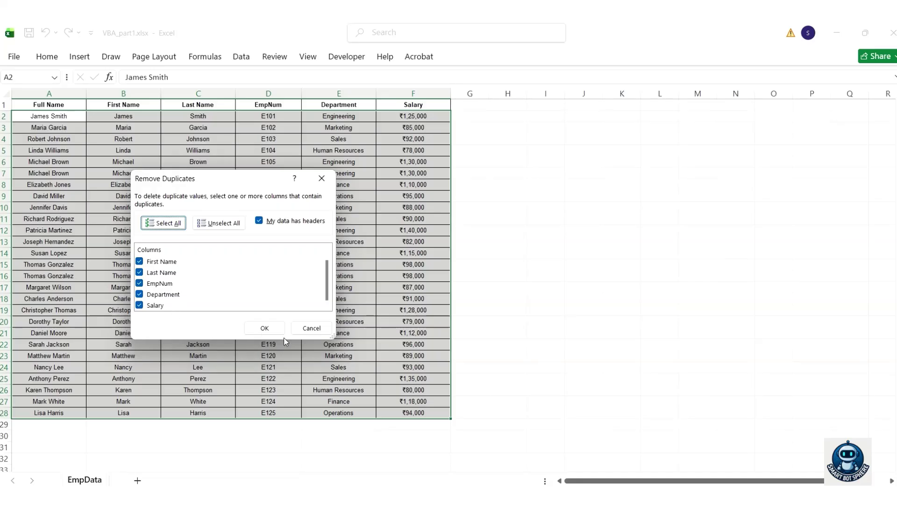
{"action": "left_click", "coordinate": [273, 331]}
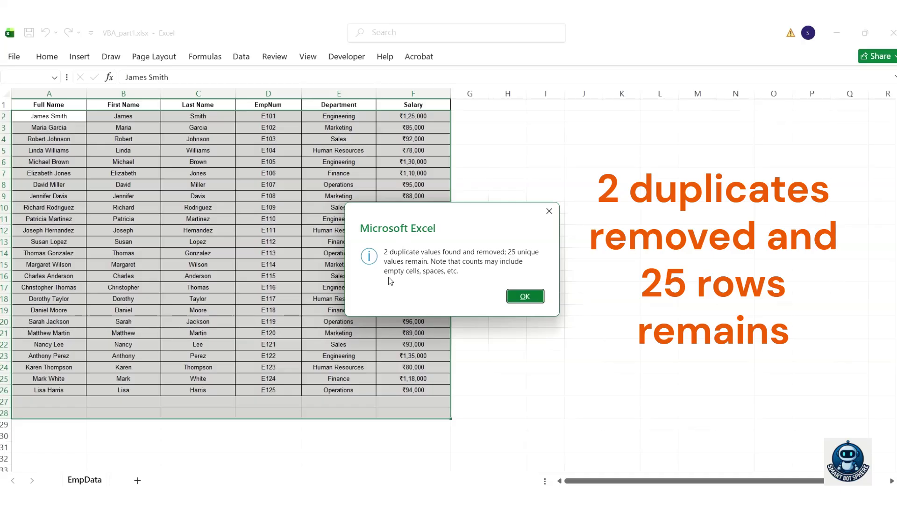
{"action": "left_click", "coordinate": [525, 297]}
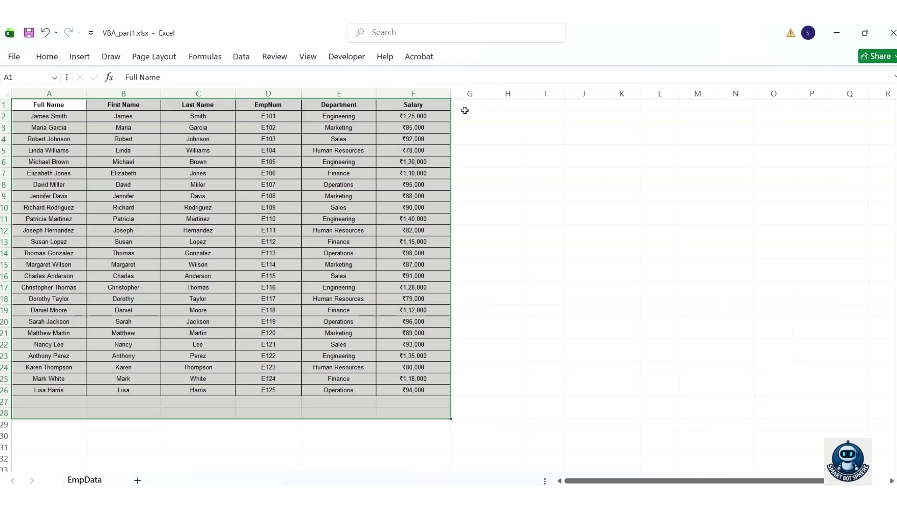
{"action": "left_click", "coordinate": [465, 111]}
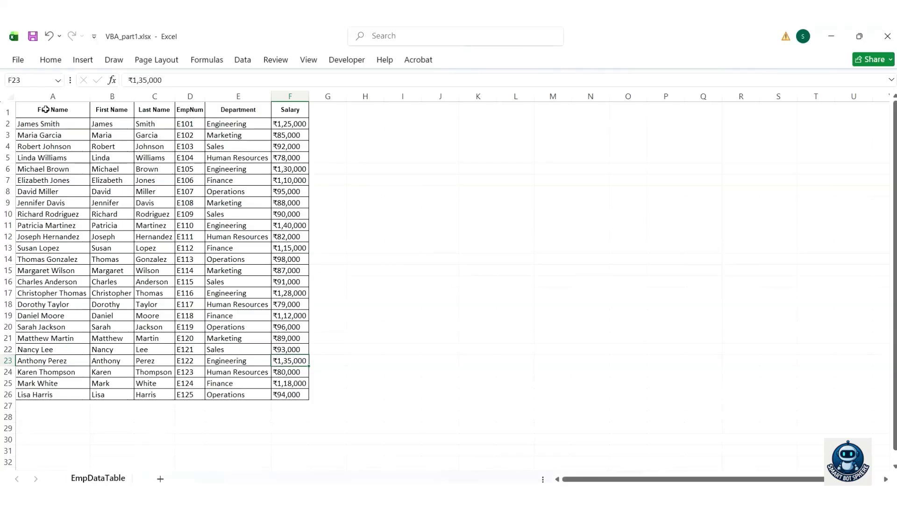
- Convert the range A1:F26 on the EmpDataTable sheet into a table with headers
{"action": "left_click", "coordinate": [45, 110]}
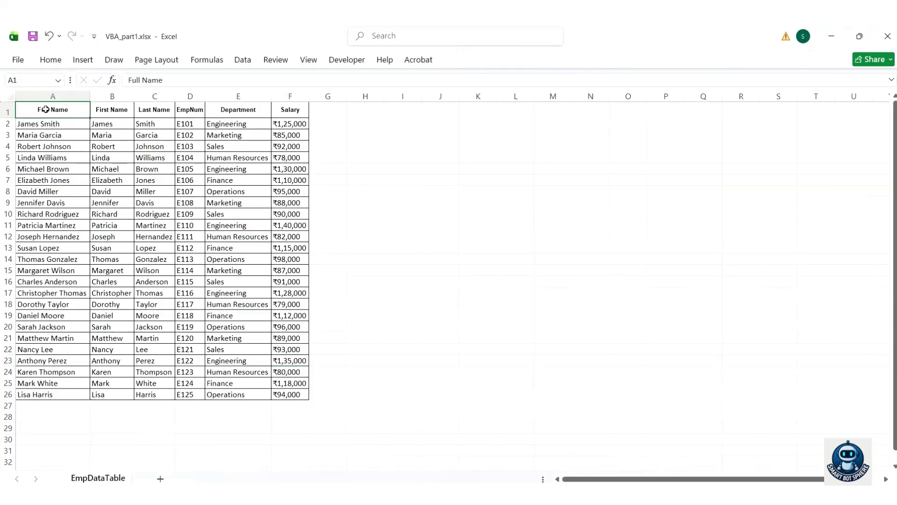
{"action": "key", "text": "ctrl+a"}
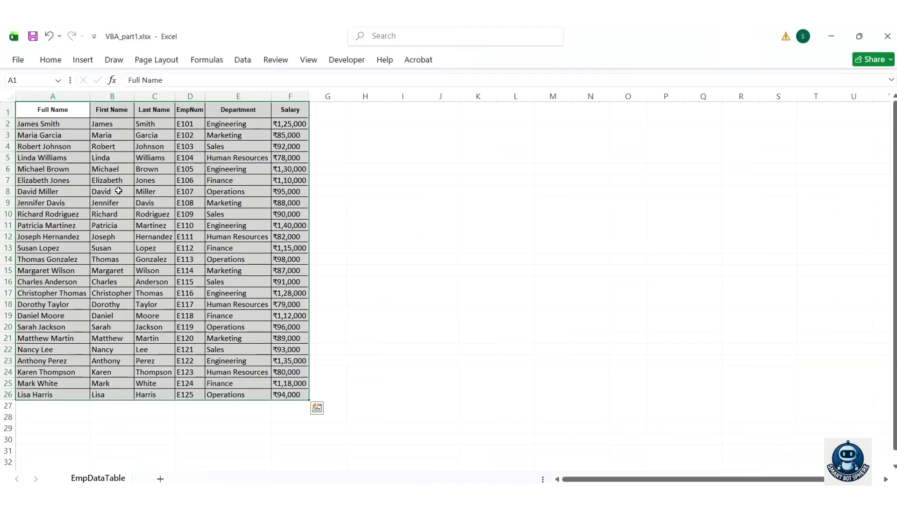
{"action": "left_click", "coordinate": [80, 60]}
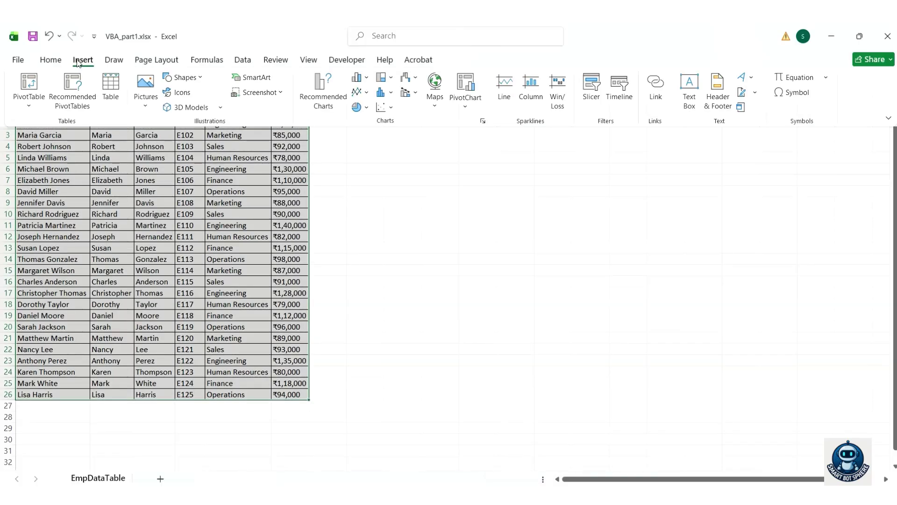
{"action": "left_click", "coordinate": [107, 95]}
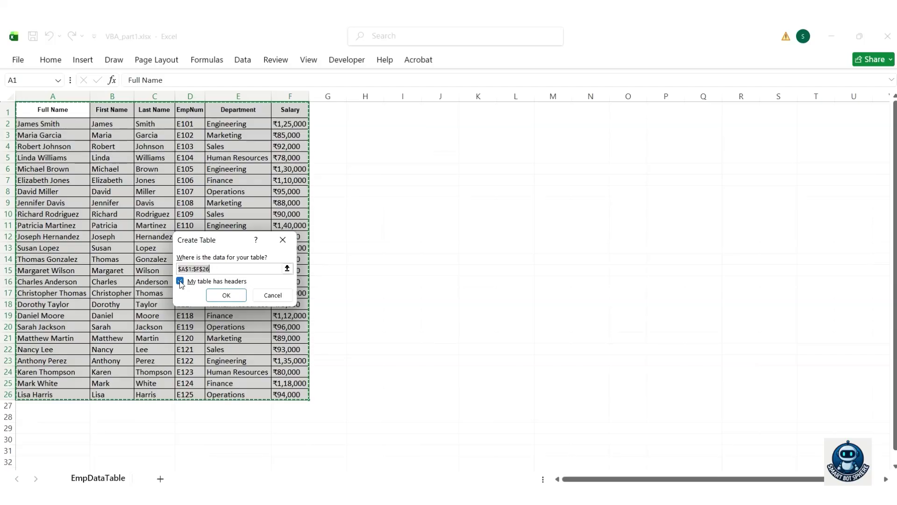
{"action": "left_click", "coordinate": [224, 296]}
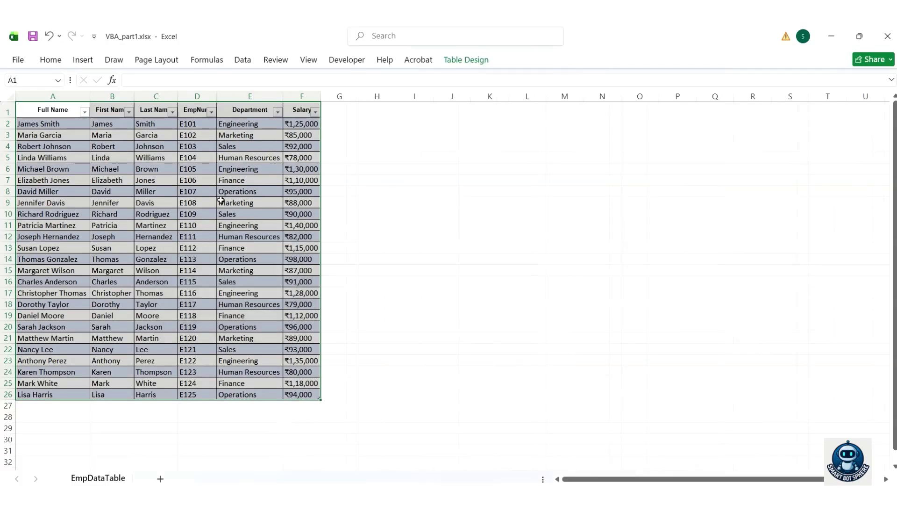
- Rename the new employee table as EmployeeData
{"action": "left_click", "coordinate": [49, 111]}
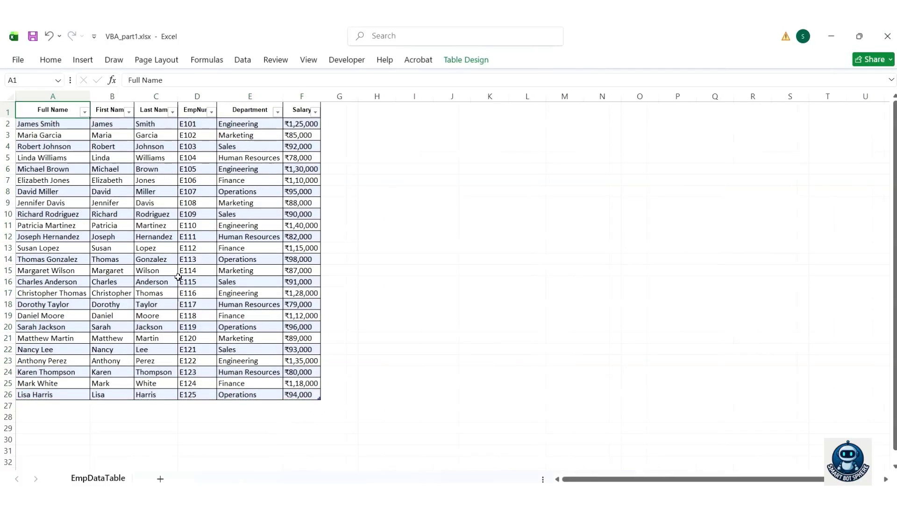
{"action": "left_click", "coordinate": [480, 65]}
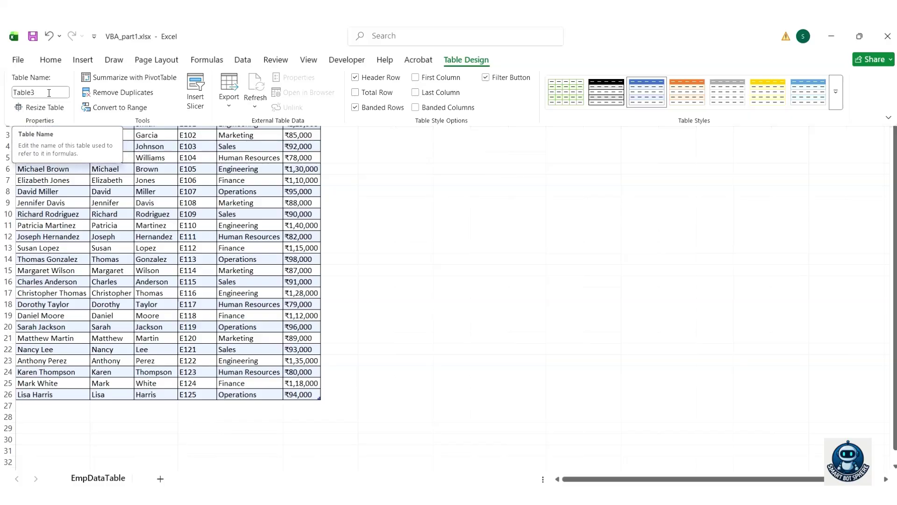
{"action": "left_click", "coordinate": [49, 93]}
{"action": "type", "text": "EmployeeData"}
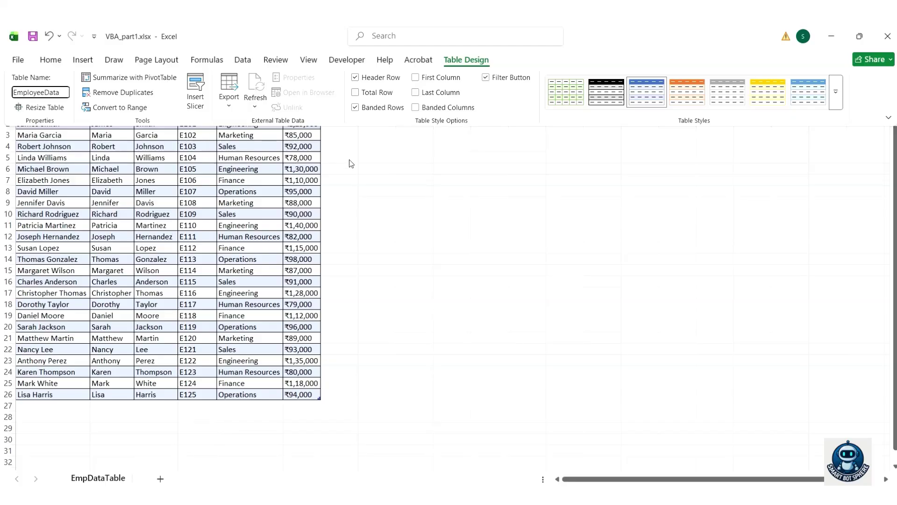
- Confirm the table name EmployeeData and apply a table style from the Medium group with grey banded rows
{"action": "key", "text": "Return"}
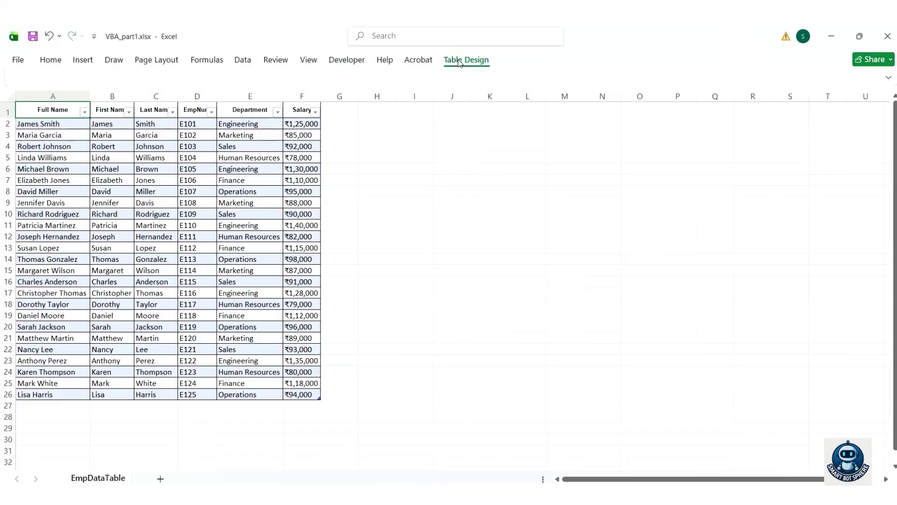
{"action": "left_click", "coordinate": [460, 61]}
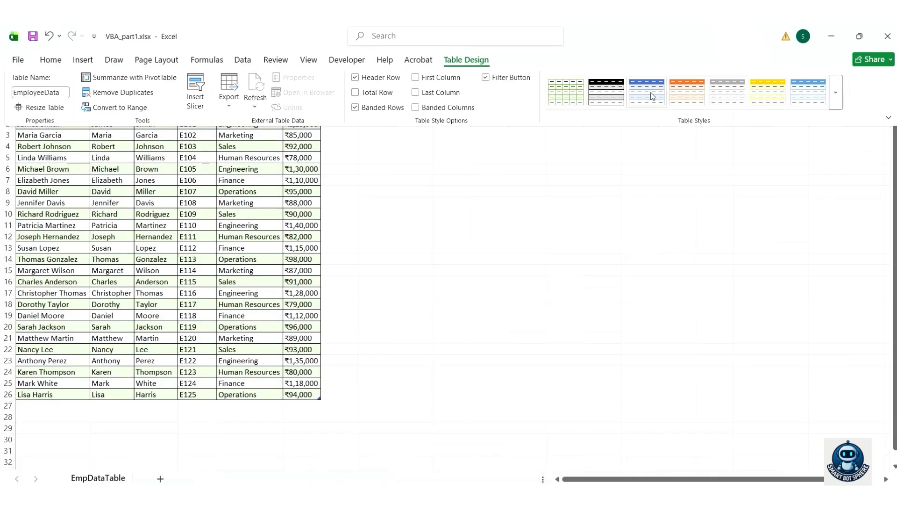
{"action": "left_click", "coordinate": [655, 96]}
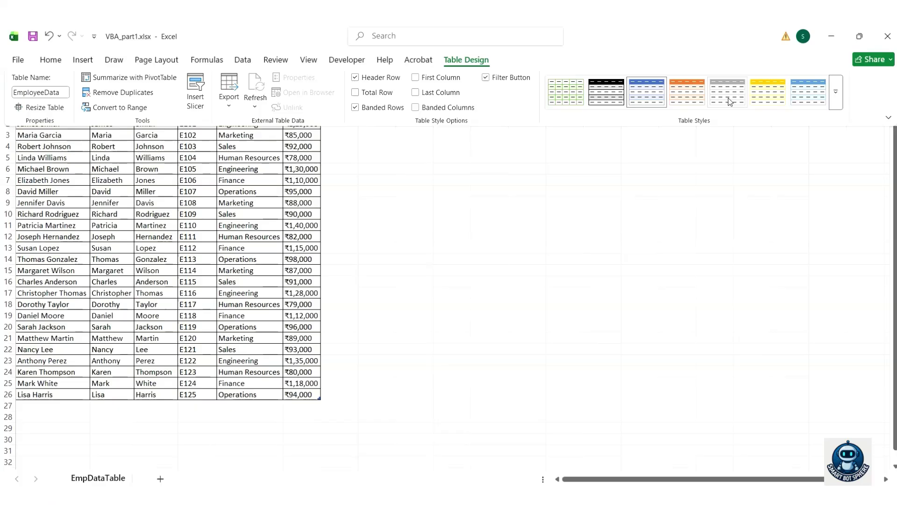
{"action": "left_click", "coordinate": [836, 100]}
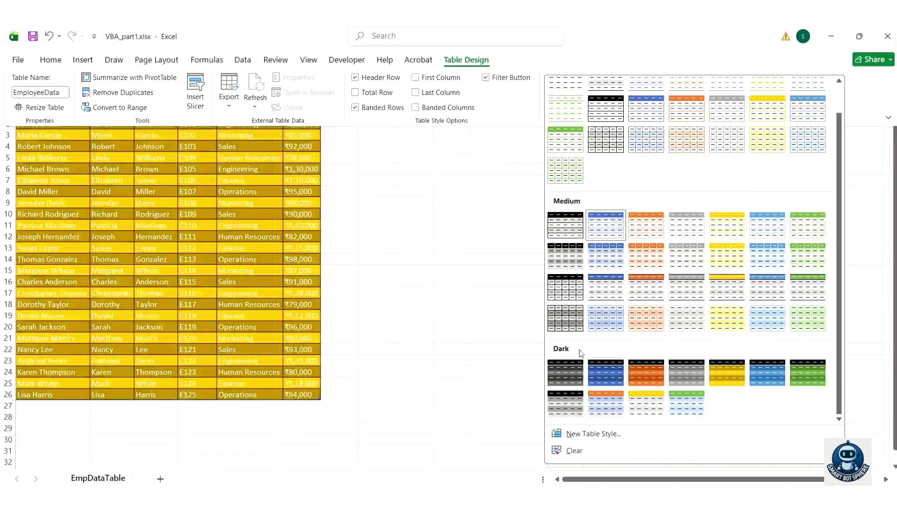
{"action": "left_click", "coordinate": [605, 290]}
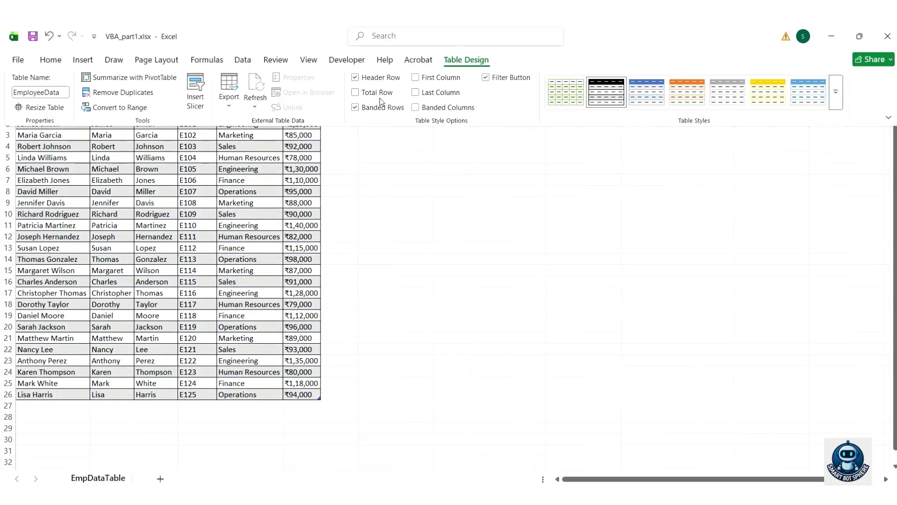
- Add a total row to the EmployeeData table and remove it again, and turn off the header filter buttons
{"action": "left_click", "coordinate": [358, 94]}
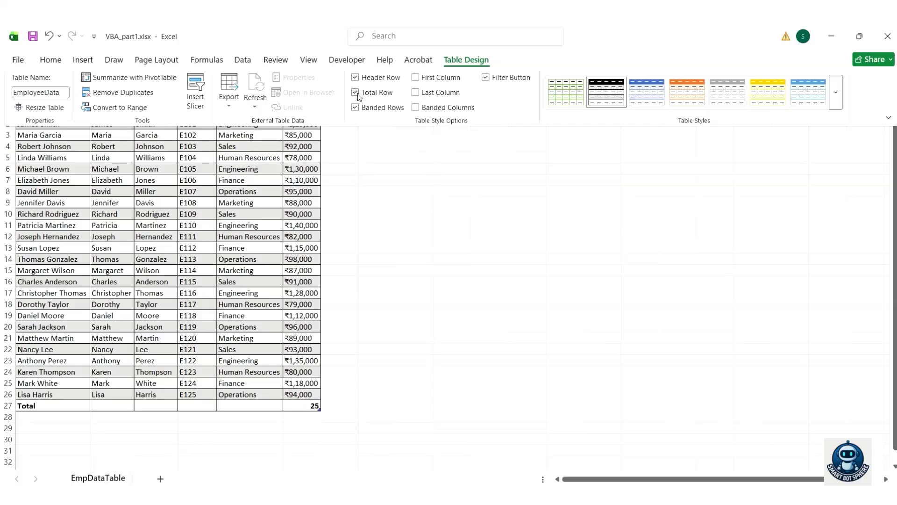
{"action": "left_click", "coordinate": [358, 93]}
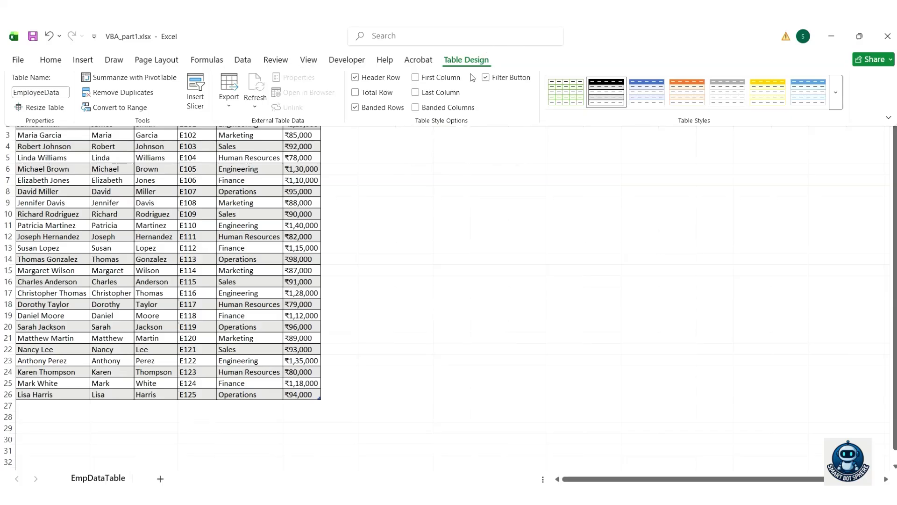
{"action": "double_click", "coordinate": [470, 60]}
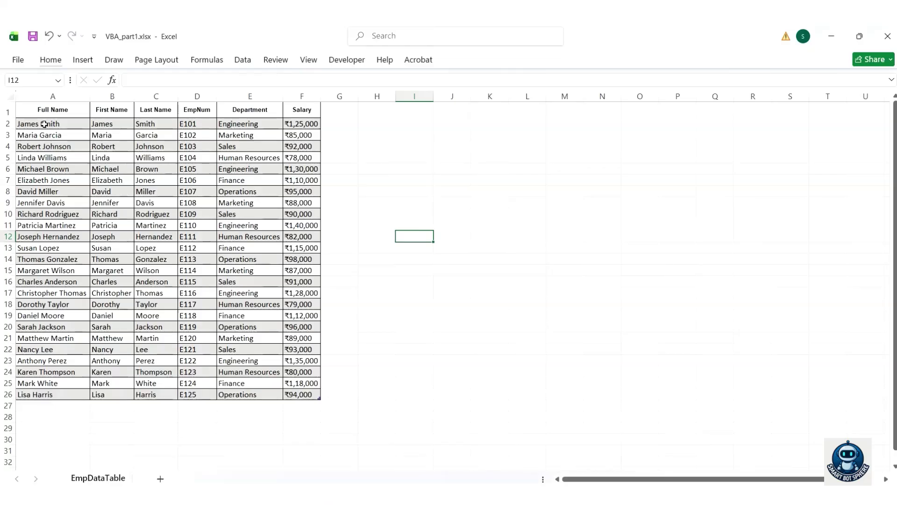
- Freeze the header row of the employee table by freezing panes at cell A2
{"action": "scroll", "coordinate": [93, 204], "scroll_direction": "down", "scroll_amount": 2}
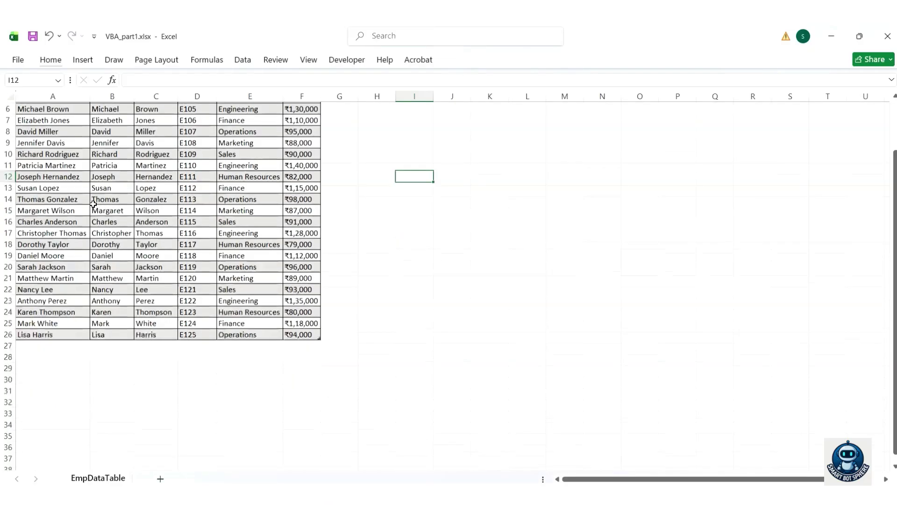
{"action": "scroll", "coordinate": [94, 205], "scroll_direction": "up", "scroll_amount": 2}
{"action": "scroll", "coordinate": [94, 206], "scroll_direction": "down", "scroll_amount": 3}
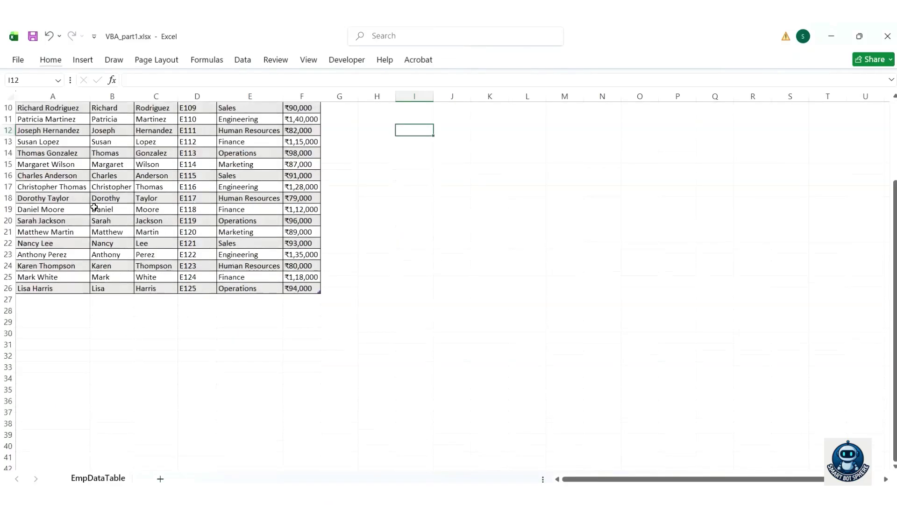
{"action": "scroll", "coordinate": [94, 206], "scroll_direction": "up", "scroll_amount": 3}
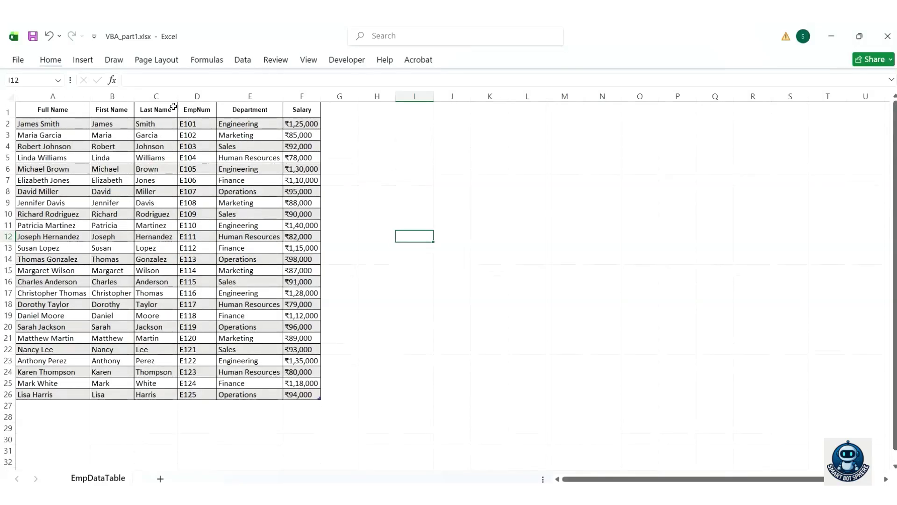
{"action": "left_click", "coordinate": [42, 126]}
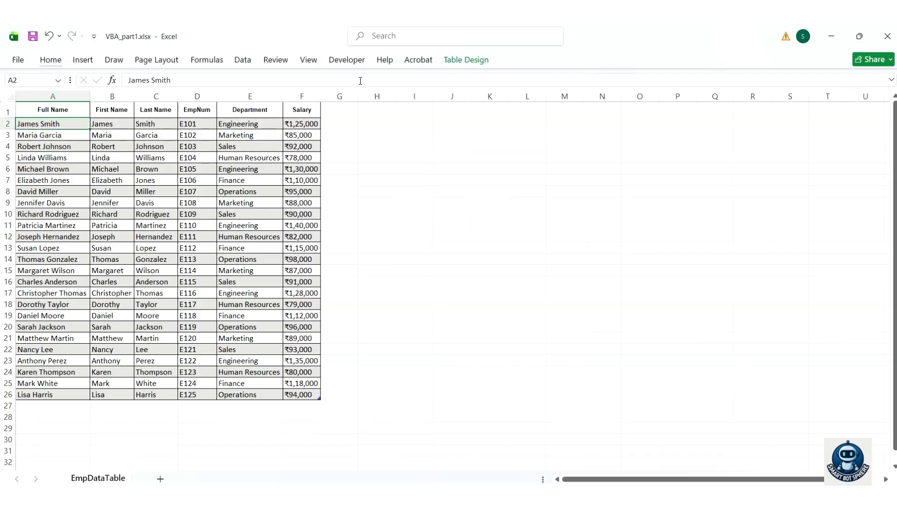
{"action": "left_click", "coordinate": [309, 59]}
{"action": "left_click", "coordinate": [419, 108]}
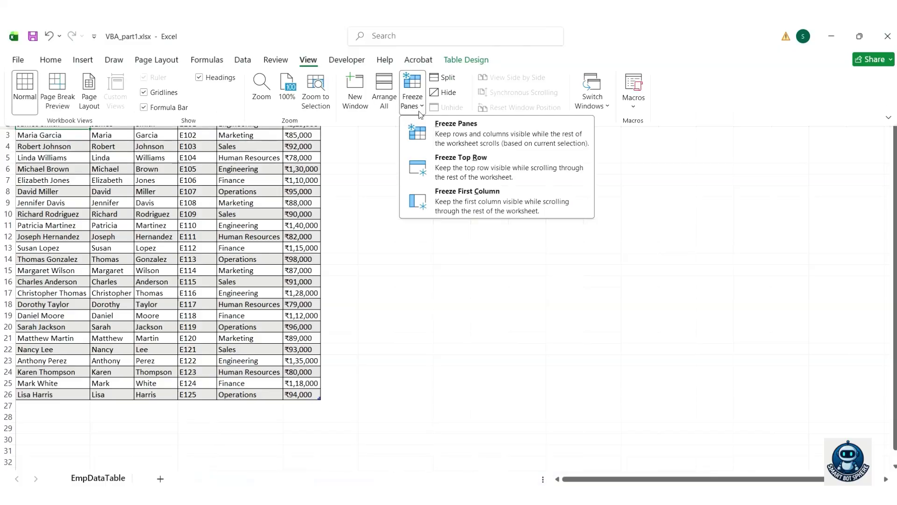
{"action": "left_click", "coordinate": [456, 123]}
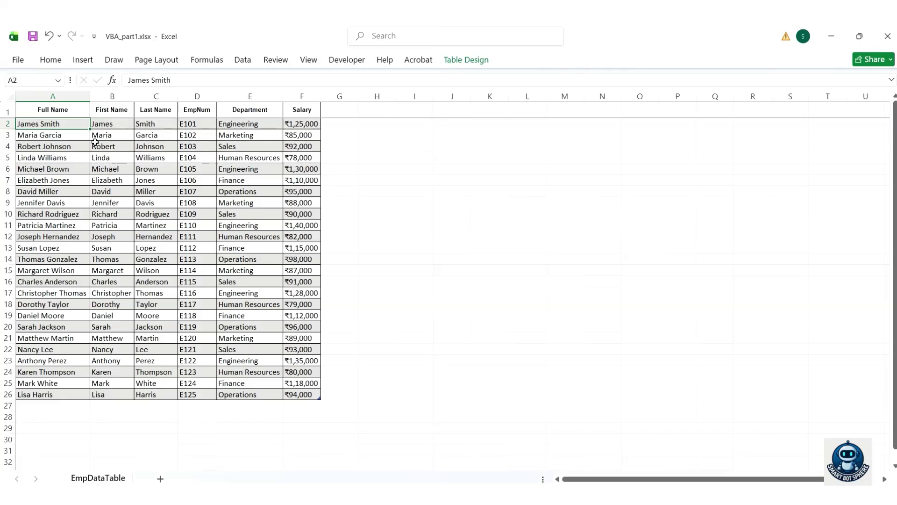
- Copy the employee table A1:F26 and paste copies side by side starting at G1, M1 and S1
{"action": "scroll", "coordinate": [175, 287], "scroll_direction": "down", "scroll_amount": 4}
{"action": "scroll", "coordinate": [177, 293], "scroll_direction": "up", "scroll_amount": 4}
{"action": "scroll", "coordinate": [177, 293], "scroll_direction": "down", "scroll_amount": 5}
{"action": "scroll", "coordinate": [177, 293], "scroll_direction": "up", "scroll_amount": 5}
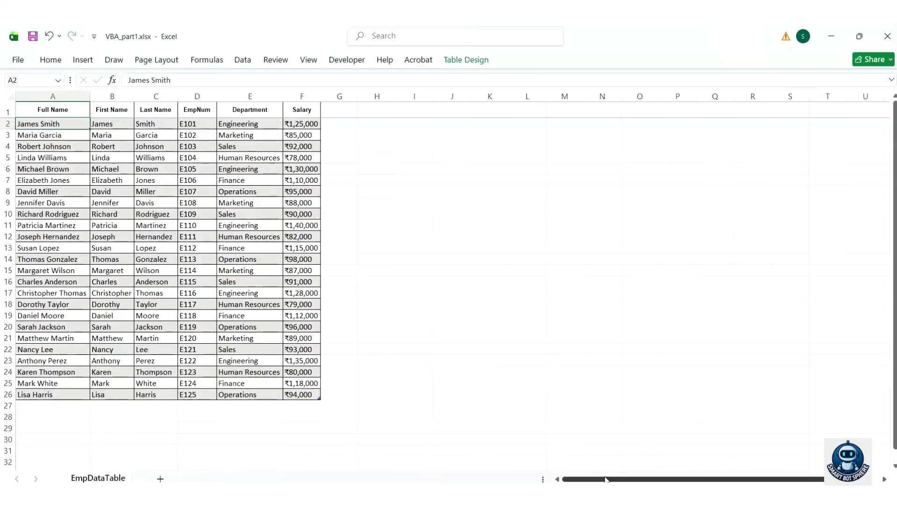
{"action": "left_click", "coordinate": [115, 126]}
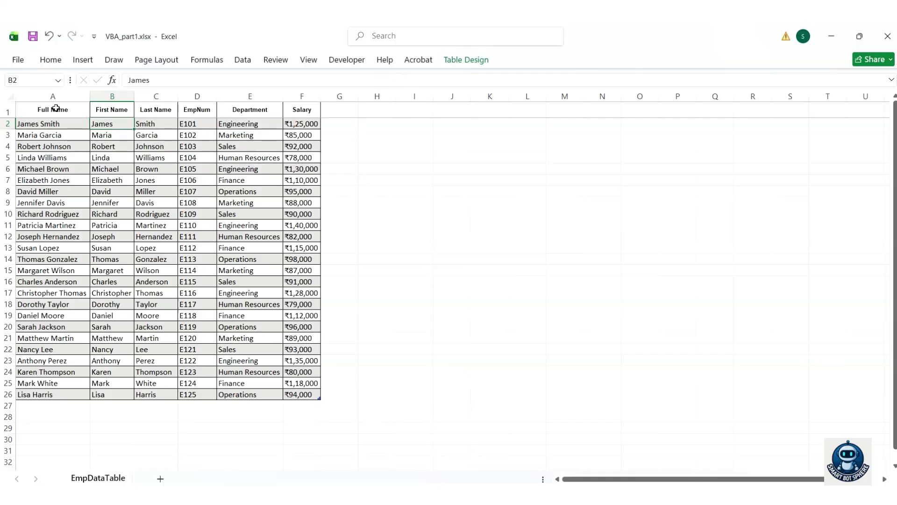
{"action": "left_click_drag", "start_coordinate": [55, 108], "coordinate": [312, 398]}
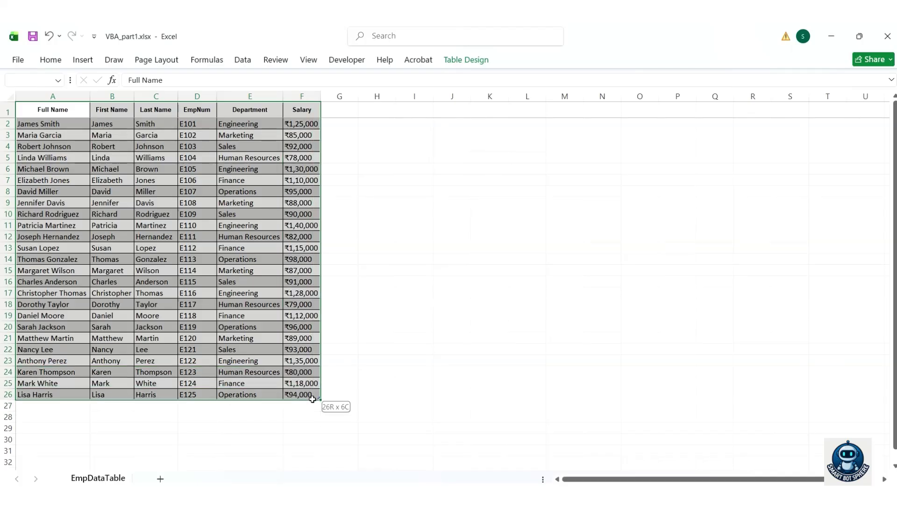
{"action": "key", "text": "ctrl+c"}
{"action": "left_click", "coordinate": [347, 113]}
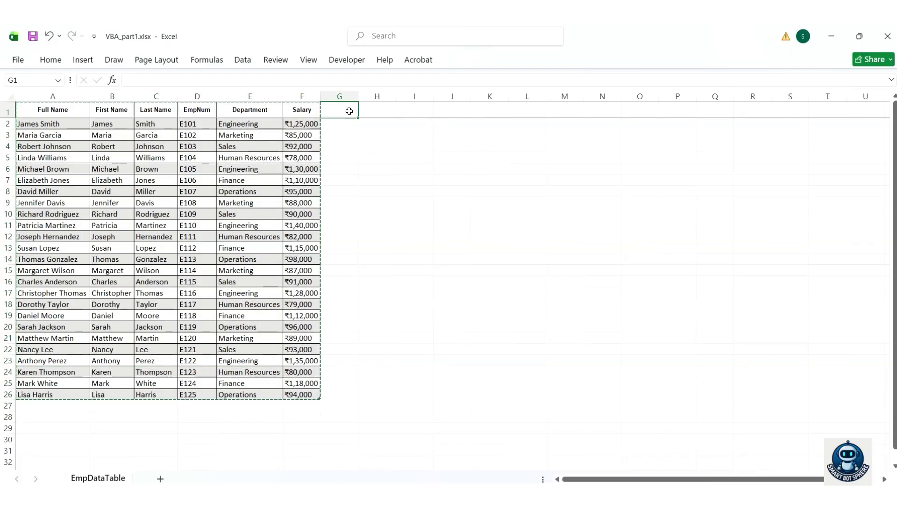
{"action": "key", "text": "ctrl+v"}
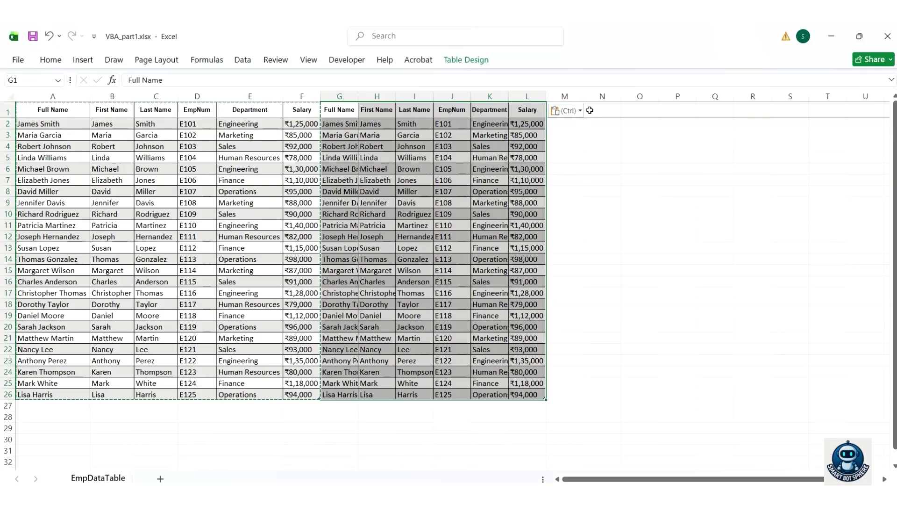
{"action": "left_click", "coordinate": [589, 112]}
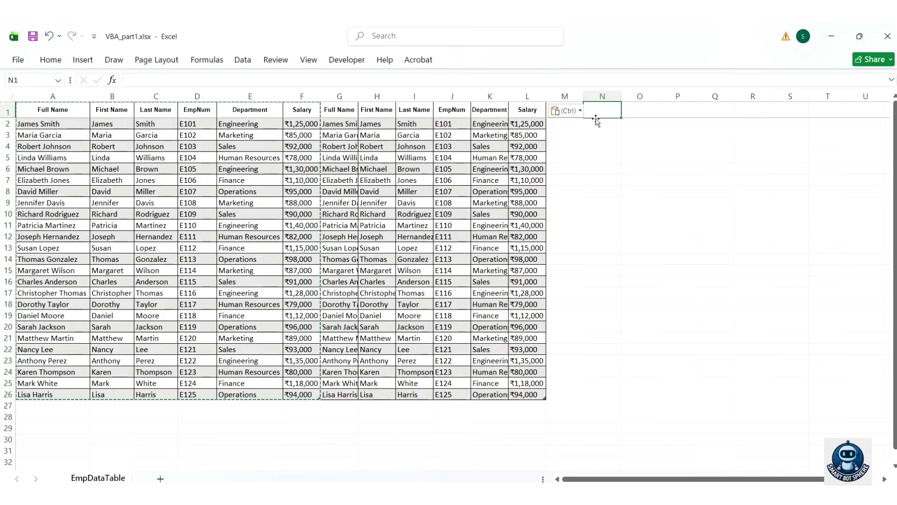
{"action": "key", "text": "ctrl+v"}
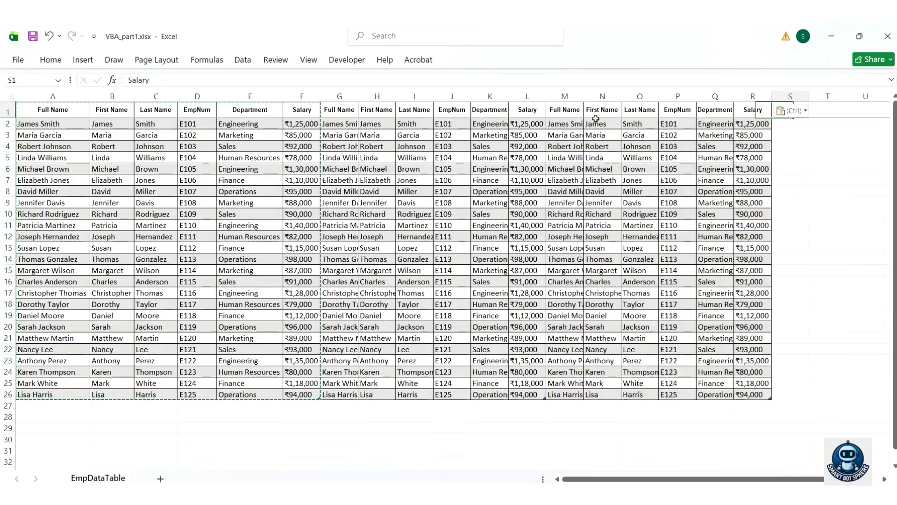
{"action": "key", "text": "ctrl+v"}
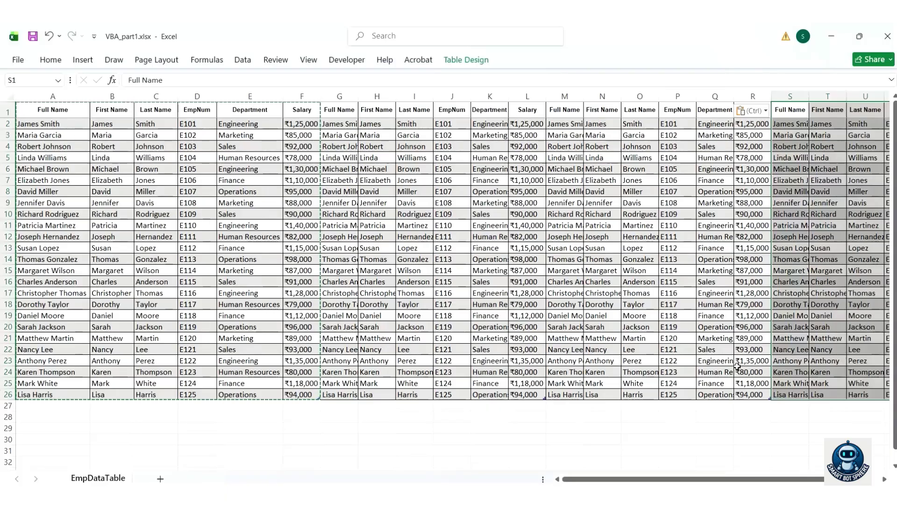
- Unfreeze the panes and freeze them again at cell B2 to lock row 1 and the Full Name column
{"action": "mouse_move", "coordinate": [622, 479]}
{"action": "left_mouse_down"}
{"action": "mouse_move", "coordinate": [645, 478]}
{"action": "mouse_move", "coordinate": [622, 478]}
{"action": "left_mouse_up"}
{"action": "left_click", "coordinate": [113, 123]}
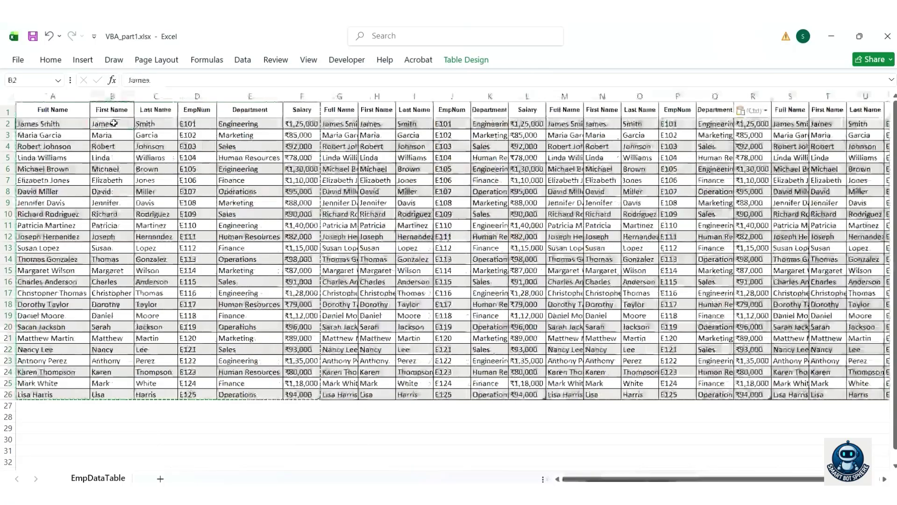
{"action": "left_click", "coordinate": [308, 60]}
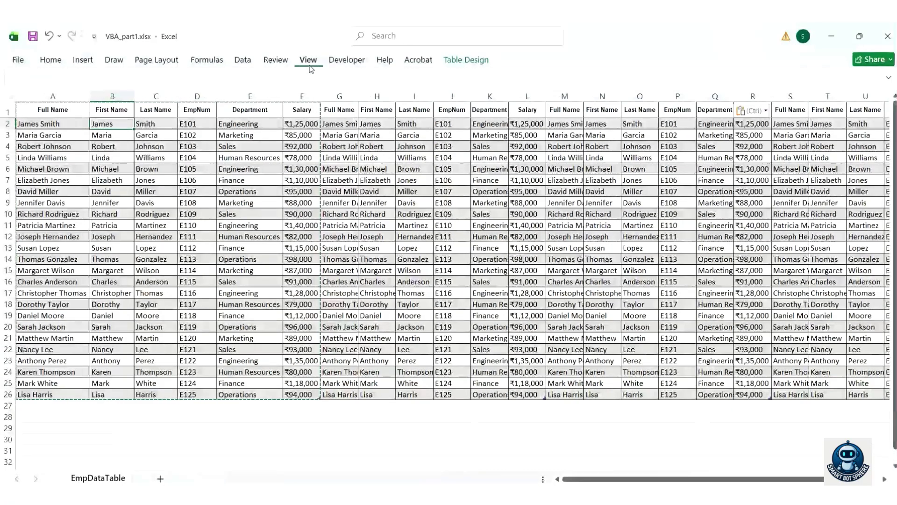
{"action": "left_click", "coordinate": [420, 106]}
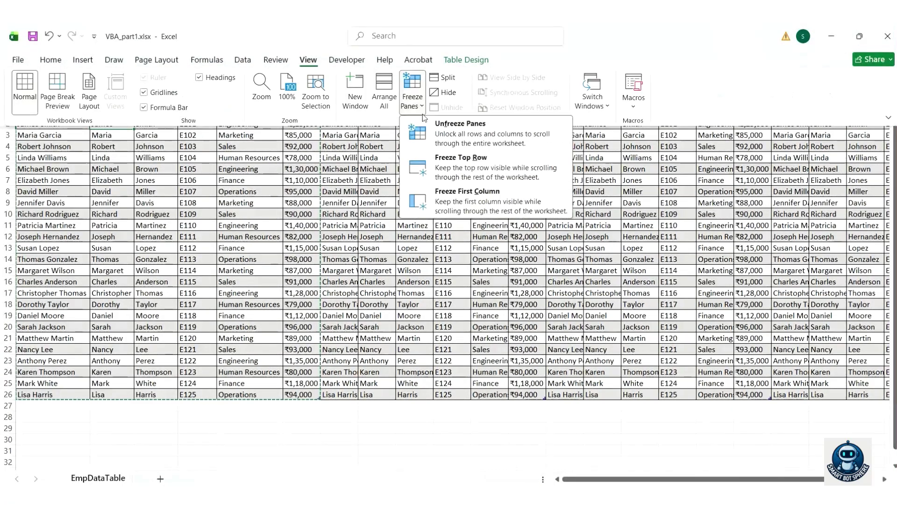
{"action": "left_click", "coordinate": [447, 140]}
{"action": "left_click", "coordinate": [414, 111]}
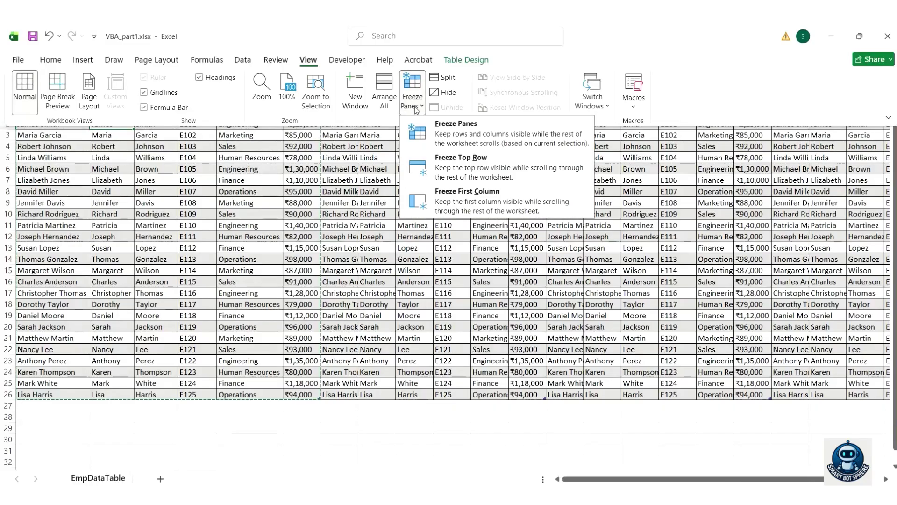
{"action": "left_click", "coordinate": [460, 142]}
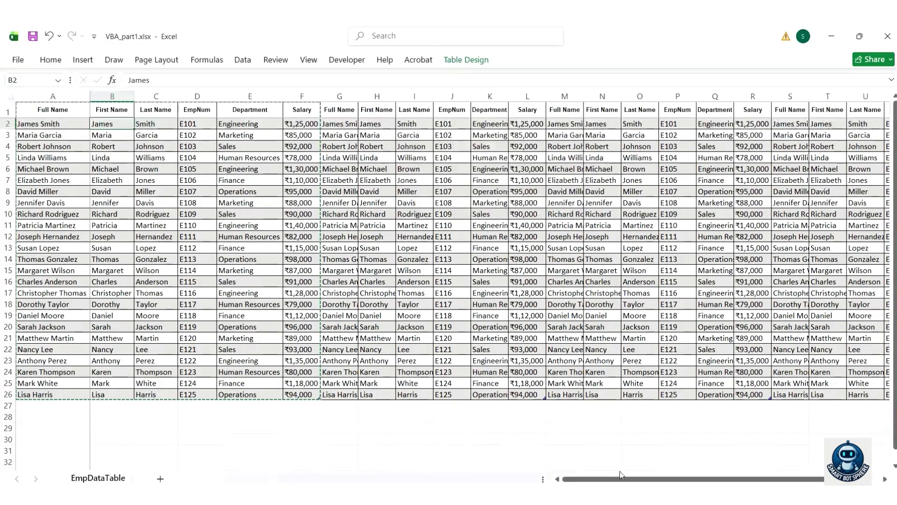
{"action": "left_click_drag", "start_coordinate": [617, 479], "coordinate": [531, 468]}
{"action": "scroll", "coordinate": [310, 270], "scroll_direction": "down", "scroll_amount": 4}
{"action": "scroll", "coordinate": [310, 271], "scroll_direction": "up", "scroll_amount": 4}
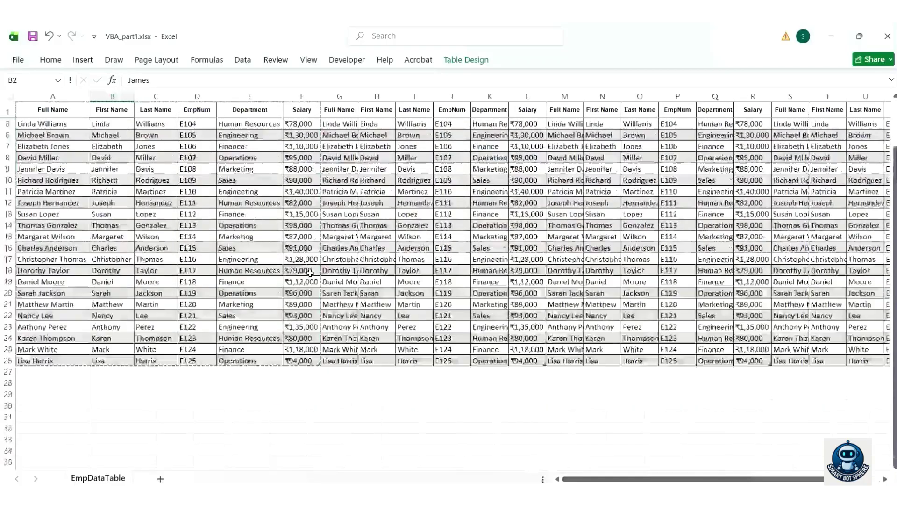